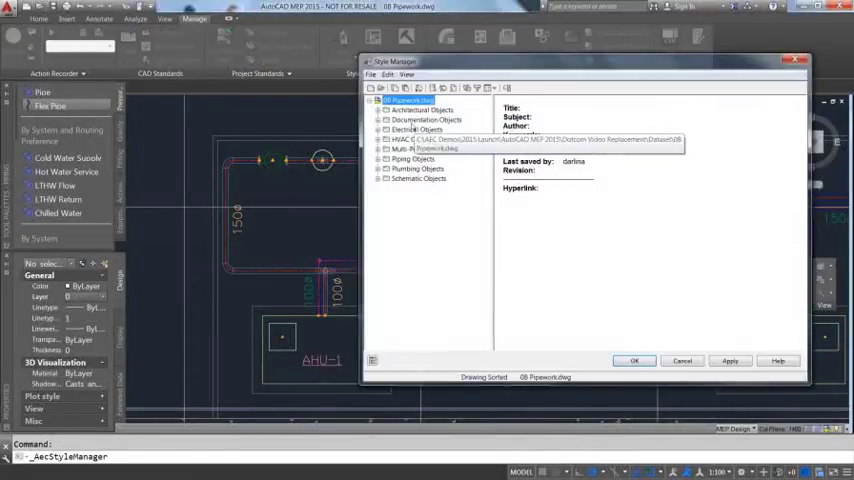
Browse the Brazed Copper, Butt Welded and ductile iron routing preferences, then select Generic Flanged.
left_click(378, 159)
left_click(387, 178)
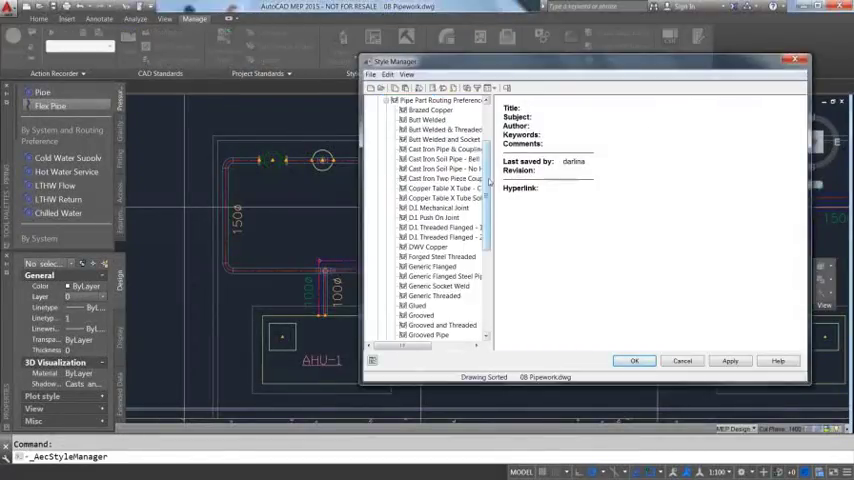
mouse_move(490, 181)
left_mouse_down()
mouse_move(498, 197)
mouse_move(498, 173)
left_mouse_up()
left_click(440, 129)
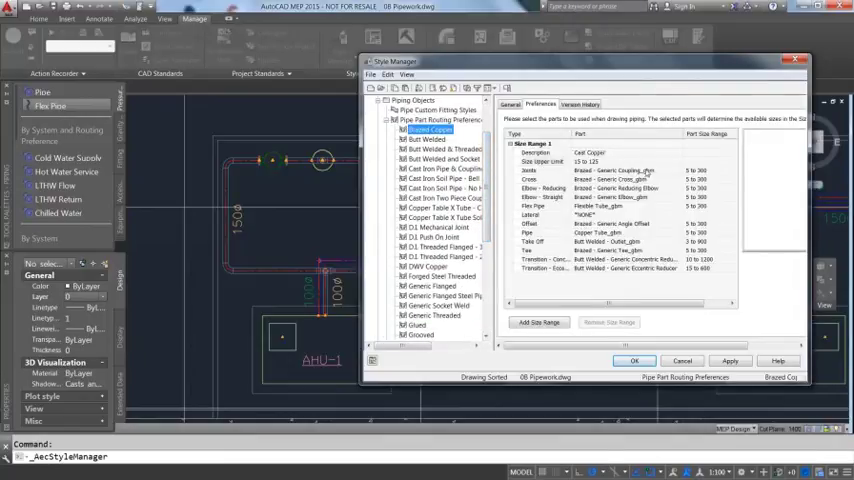
left_click(440, 149)
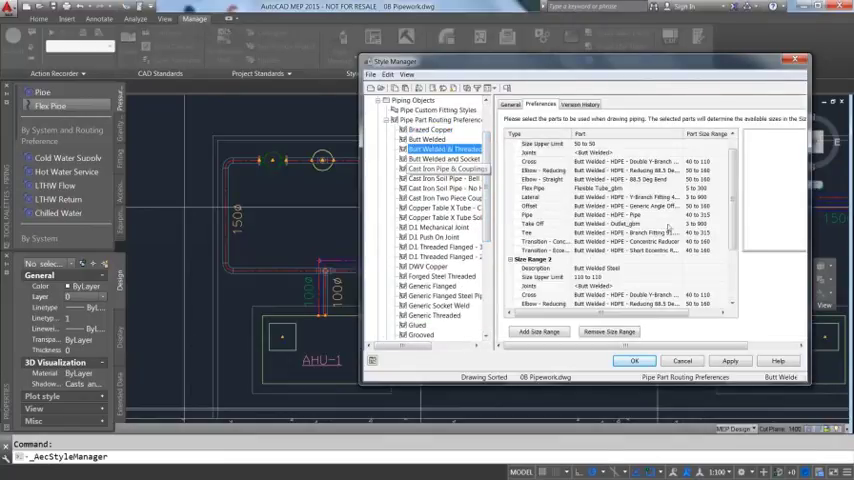
left_click(440, 246)
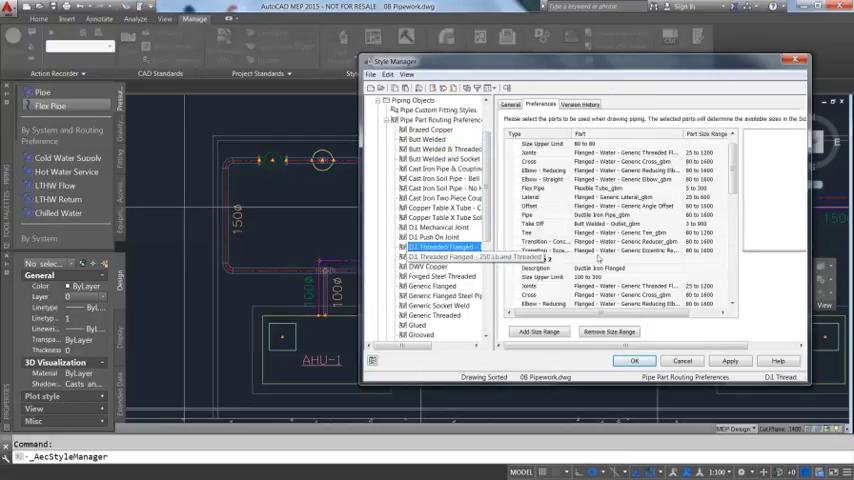
left_click(432, 286)
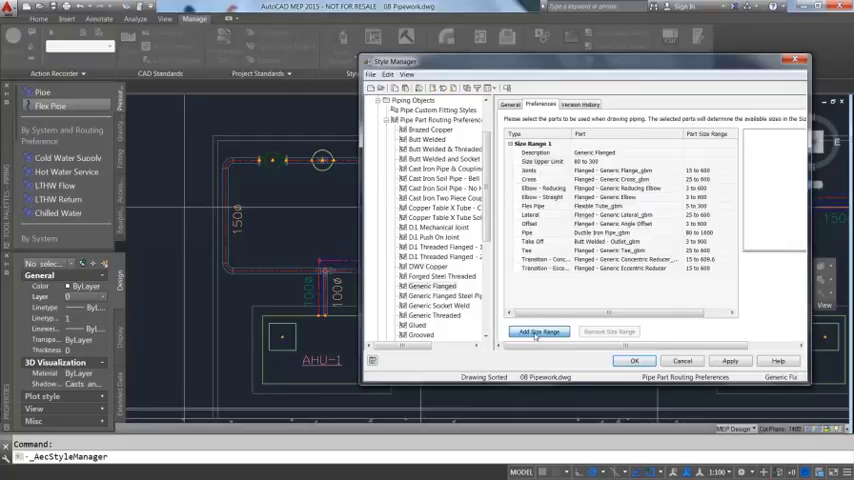
Add a Generic Flanged size range with joint Flanged - Generic Flange_gbm, then remove it.
left_click(538, 332)
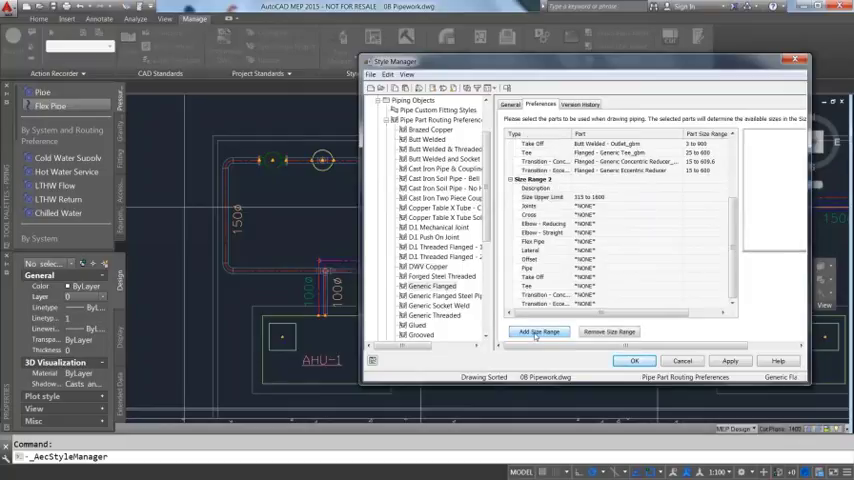
left_click(679, 207)
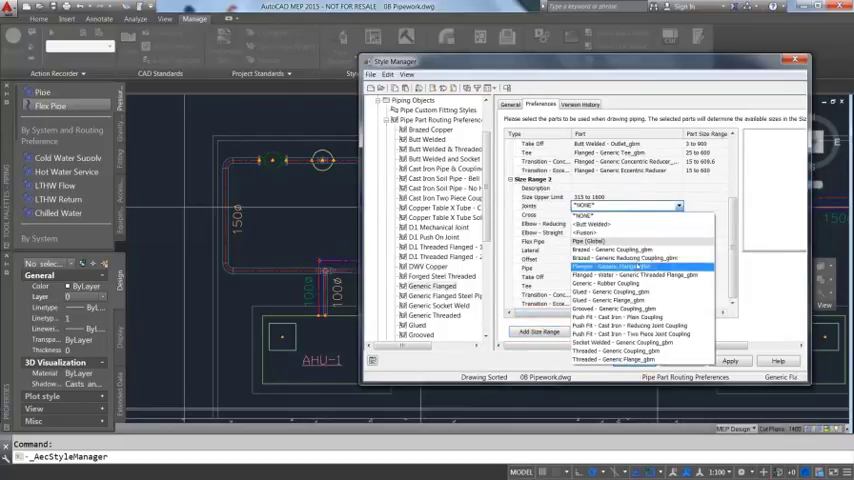
left_click(636, 268)
left_click(503, 265)
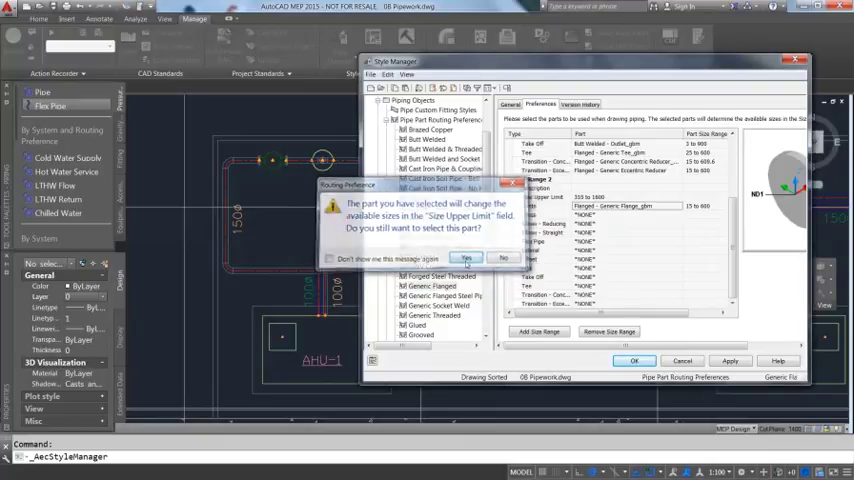
left_click(618, 332)
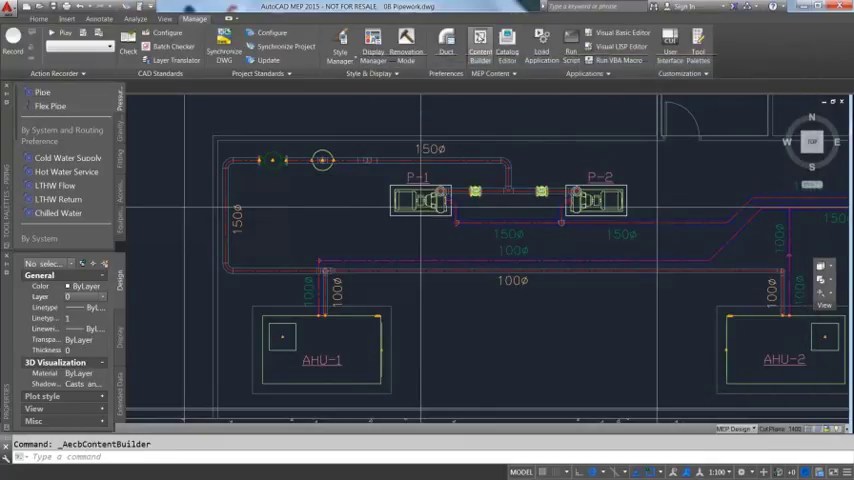
Open Content Builder in the Pipe domain and preview cast iron rubber, reducing and two-piece couplings.
left_click(480, 125)
left_click(403, 158)
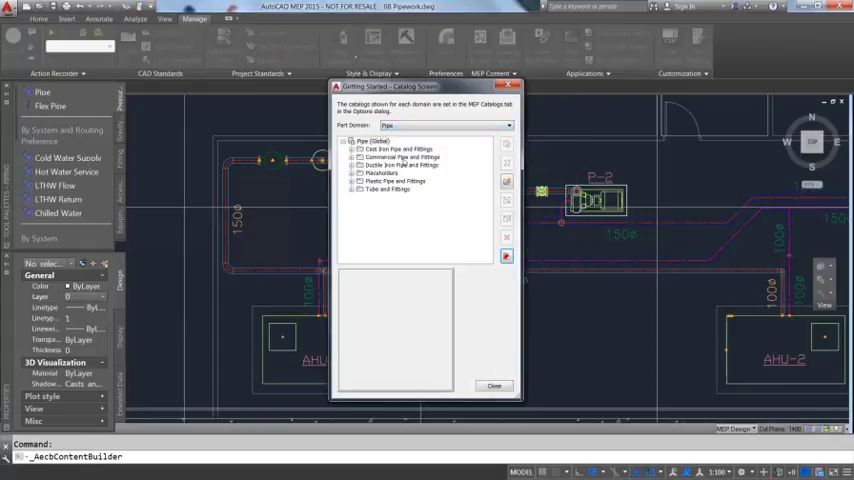
left_click(351, 149)
left_click(368, 165)
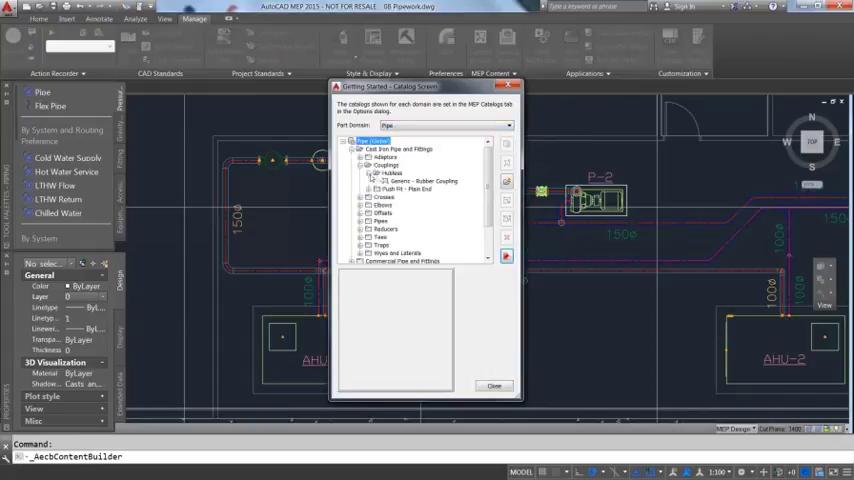
left_click(415, 181)
left_click(376, 189)
left_click(430, 197)
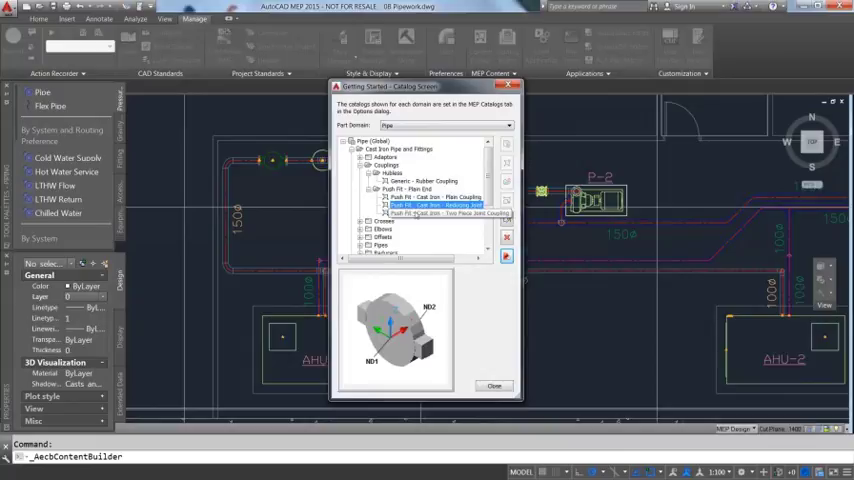
left_click(411, 213)
Preview the push fit crosses: double 88°, SMU double 45° and SMU double 69° branches.
left_click(376, 229)
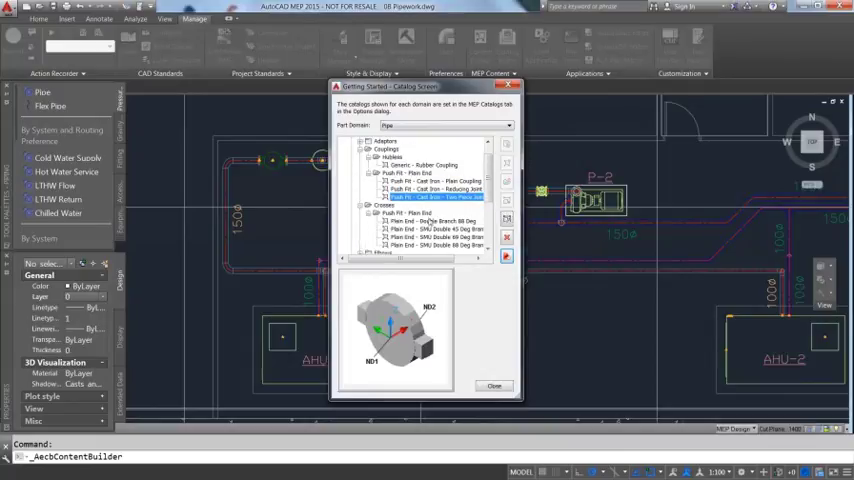
left_click(430, 221)
left_click(429, 229)
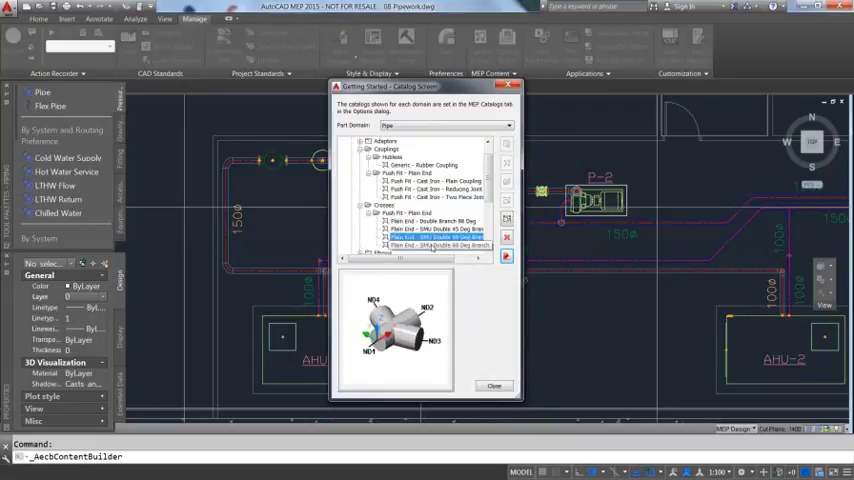
left_click(430, 245)
scroll(491, 226, "down", 3)
Expand the cast iron elbows and step from the long radius elbow to a short radius one.
left_click(361, 182)
left_click(430, 157)
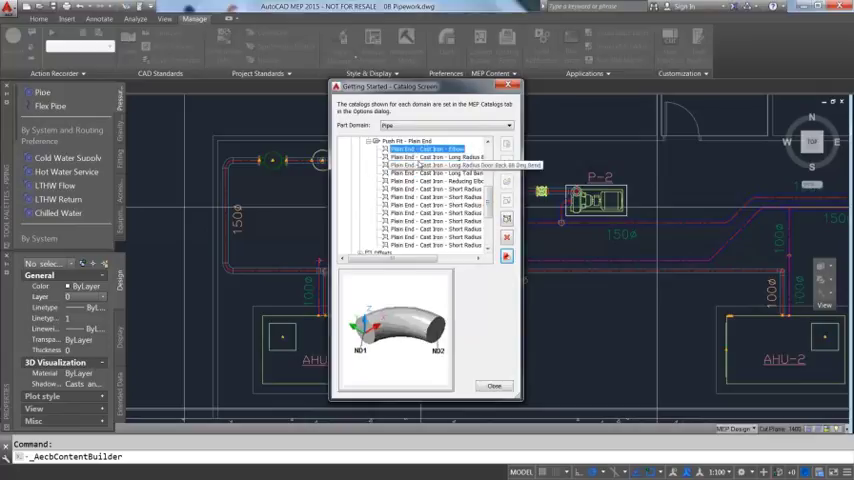
key("Down")
key("Down")
key("Down")
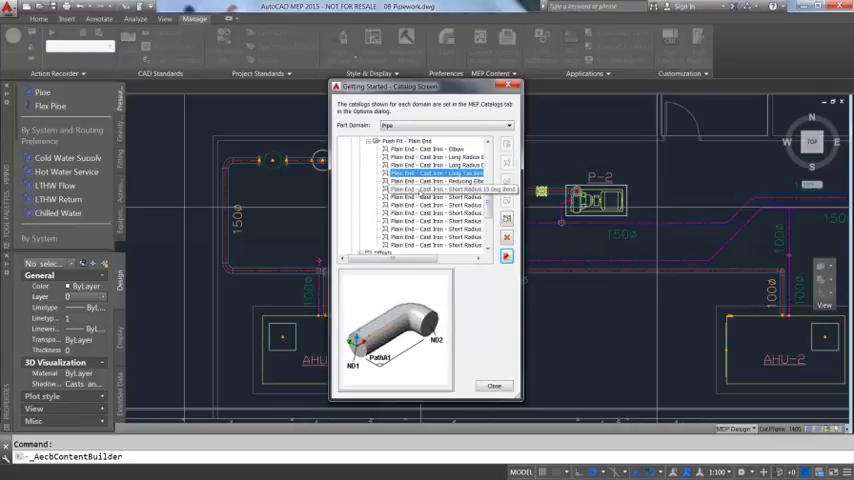
key("Down")
scroll(430, 200, "down", 2)
scroll(410, 195, "down", 2)
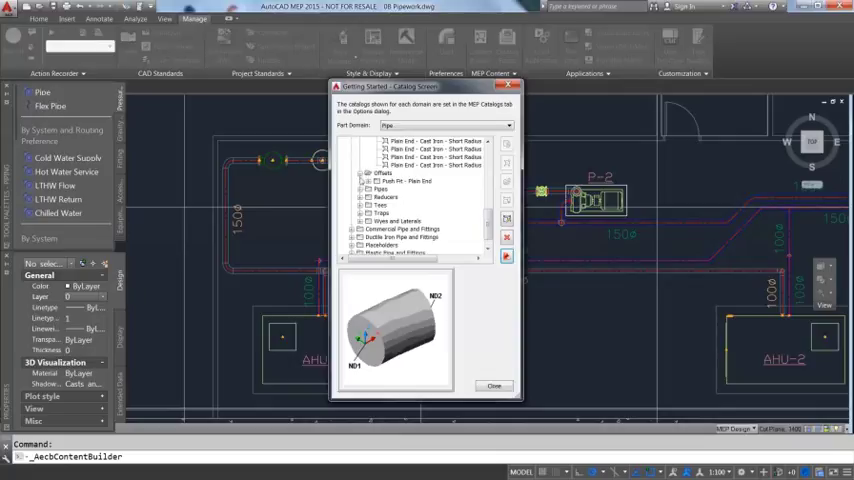
Preview the angle offset, pipe taper, cast iron reducer and SMU simple branch tee.
left_click(430, 189)
left_click(360, 197)
left_click(360, 213)
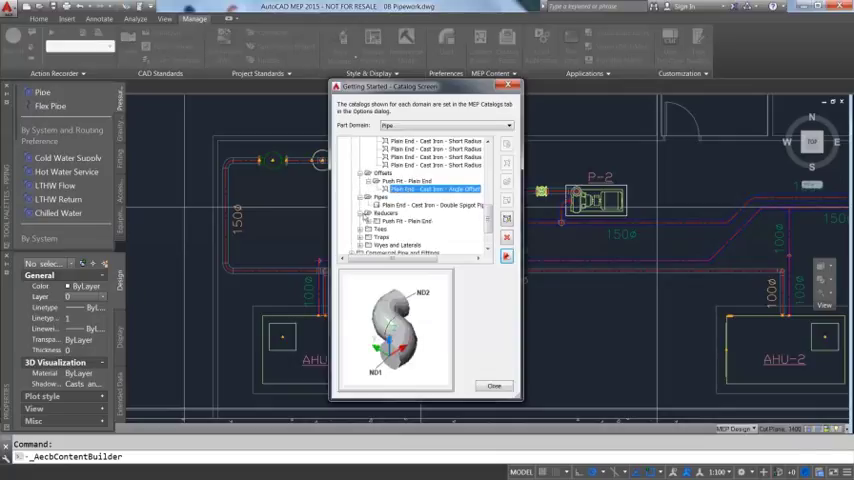
left_click(412, 229)
left_click(424, 237)
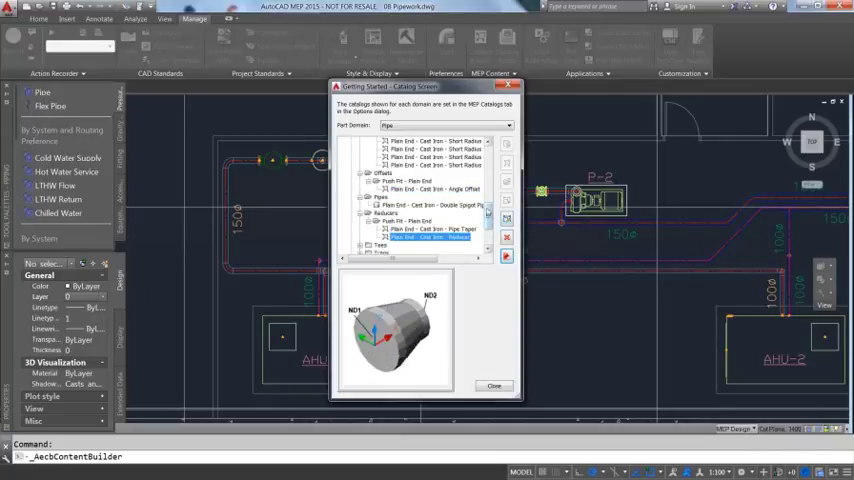
scroll(420, 225, "down", 2)
left_click(360, 189)
left_click(368, 197)
left_click(425, 205)
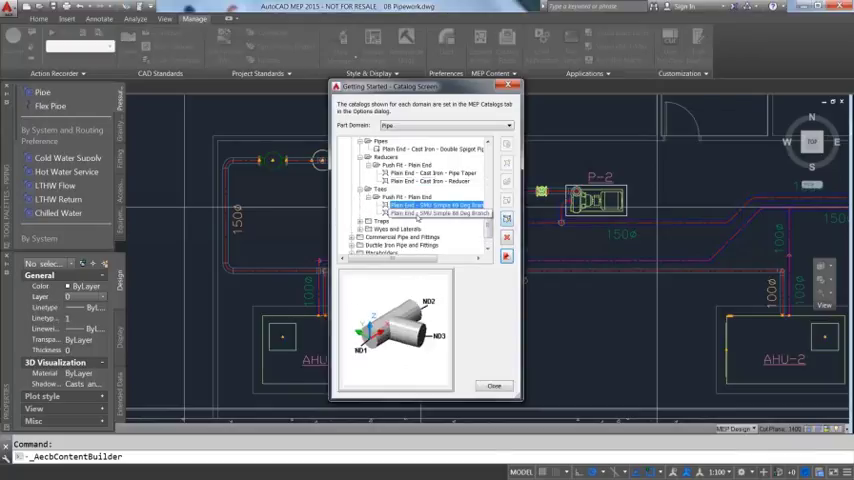
Preview the plain and access-bottom traps, then the access wye and SMU 45° branch.
left_click(360, 221)
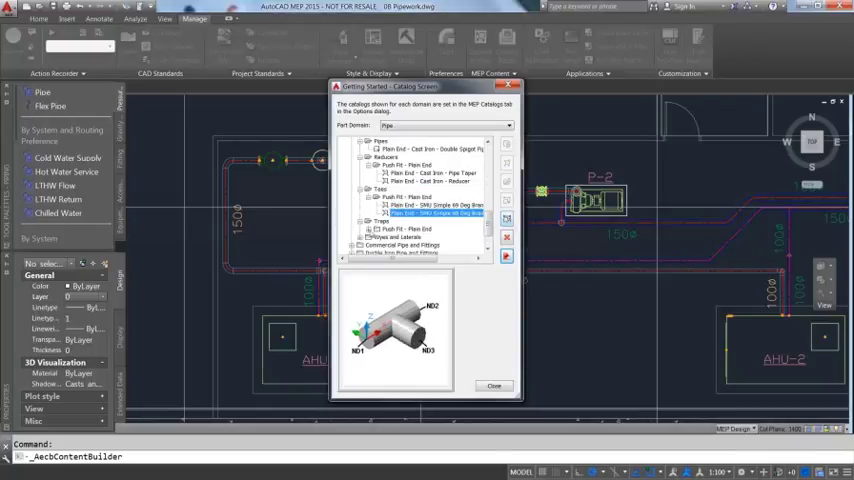
left_click(368, 229)
left_click(420, 237)
scroll(425, 230, "down", 2)
left_click(440, 205)
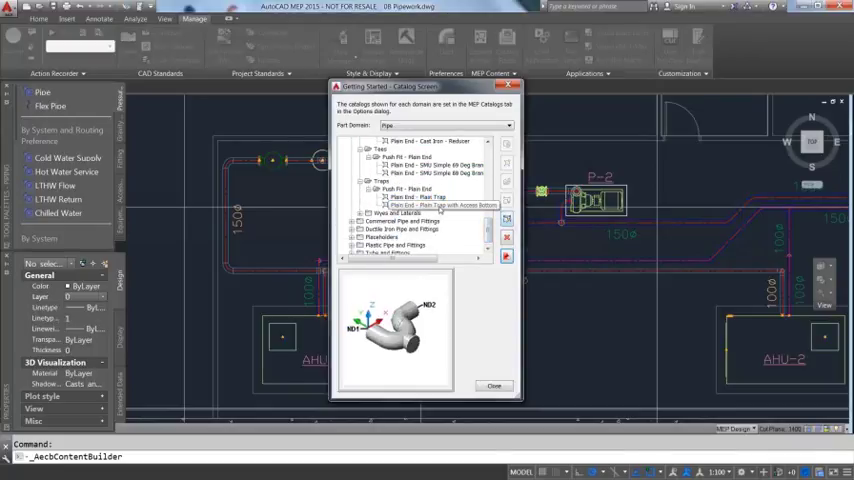
left_click(360, 213)
left_click(415, 229)
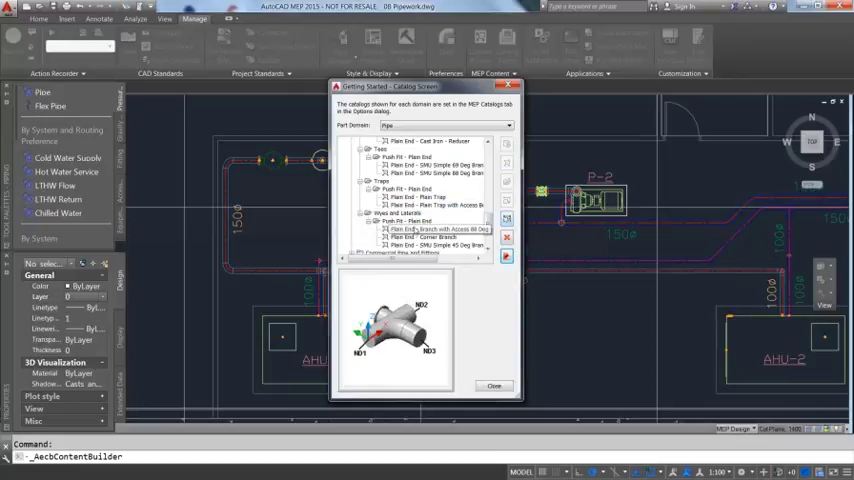
left_click(430, 245)
scroll(488, 250, "down", 3)
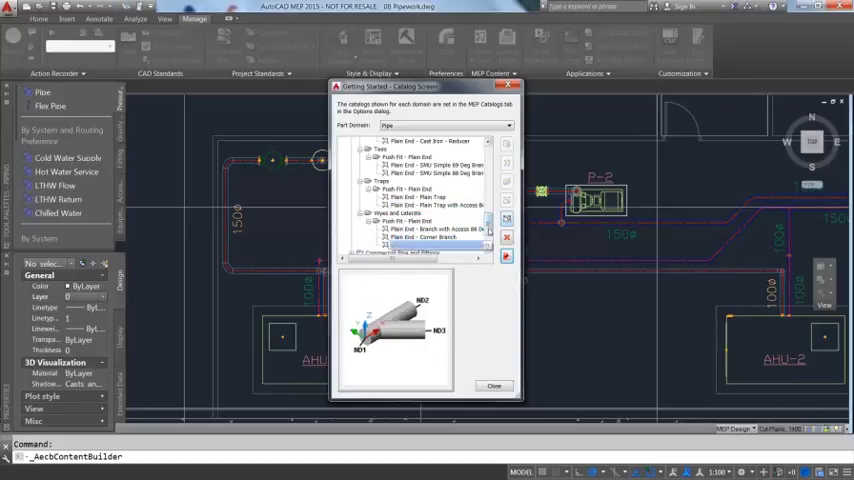